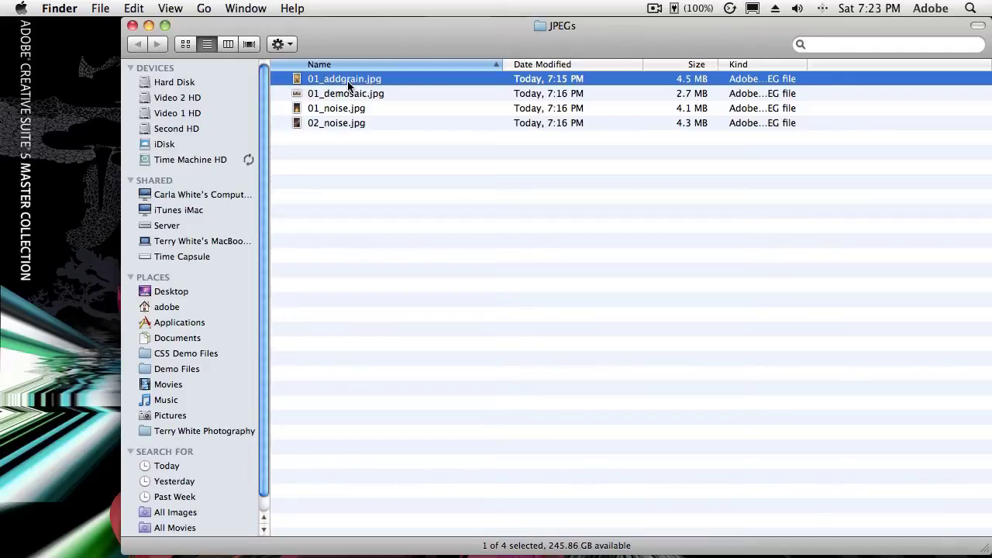
# Step: Open the coffee cup photo 01_addgrain.jpg in Photoshop from Finder
pyautogui.doubleClick(349, 87)
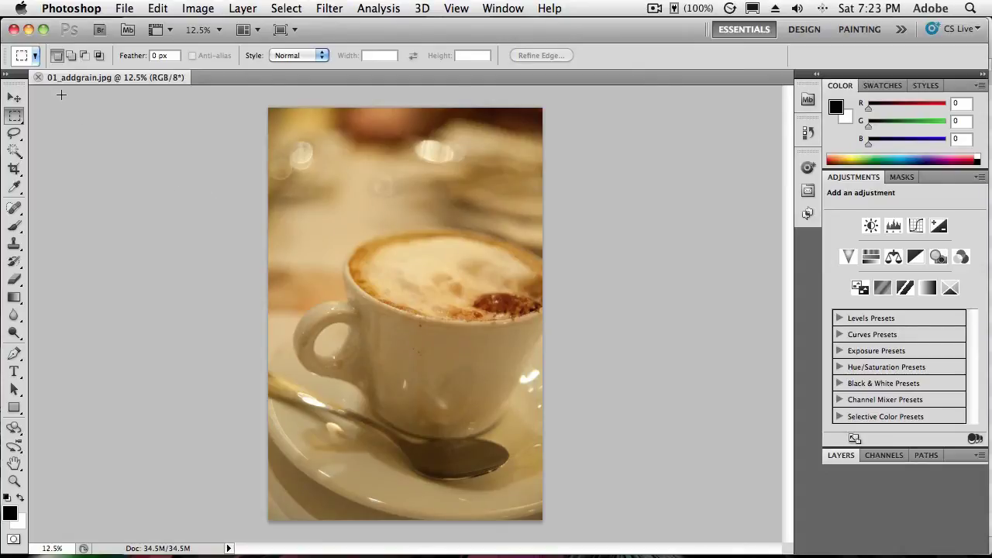
# Step: Close the coffee photo document and select 01_addgrain.jpg in the Open dialog
pyautogui.click(37, 78)
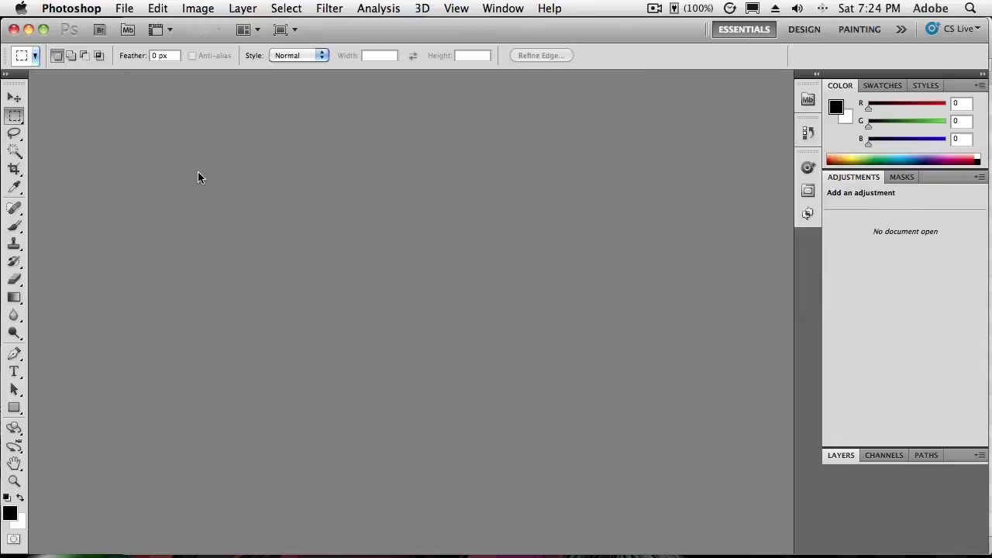
pyautogui.click(124, 8)
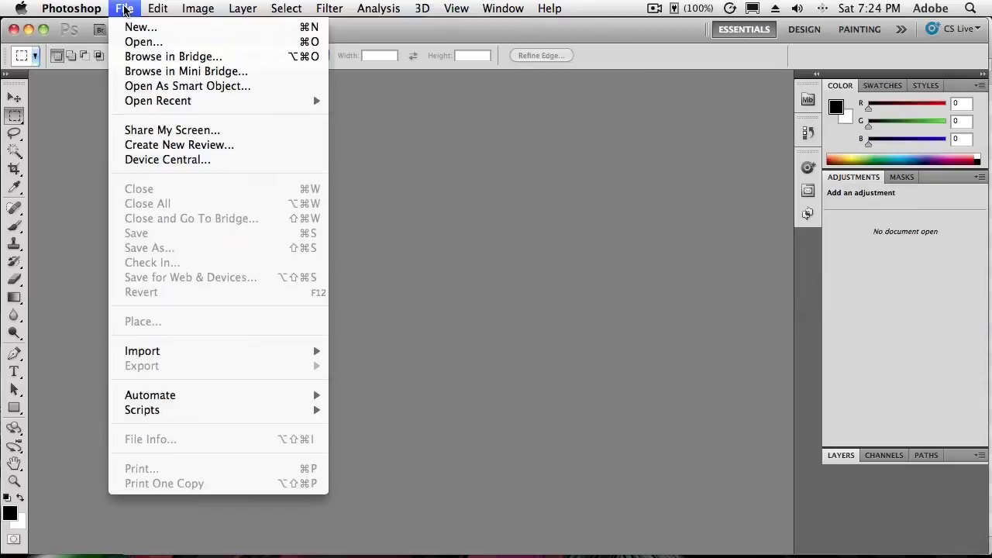
pyautogui.click(126, 49)
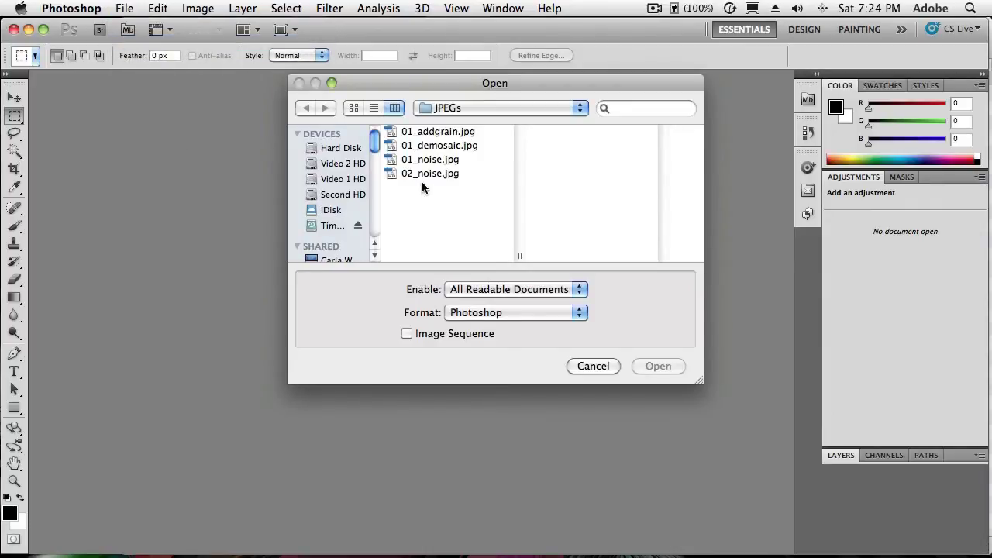
pyautogui.click(432, 136)
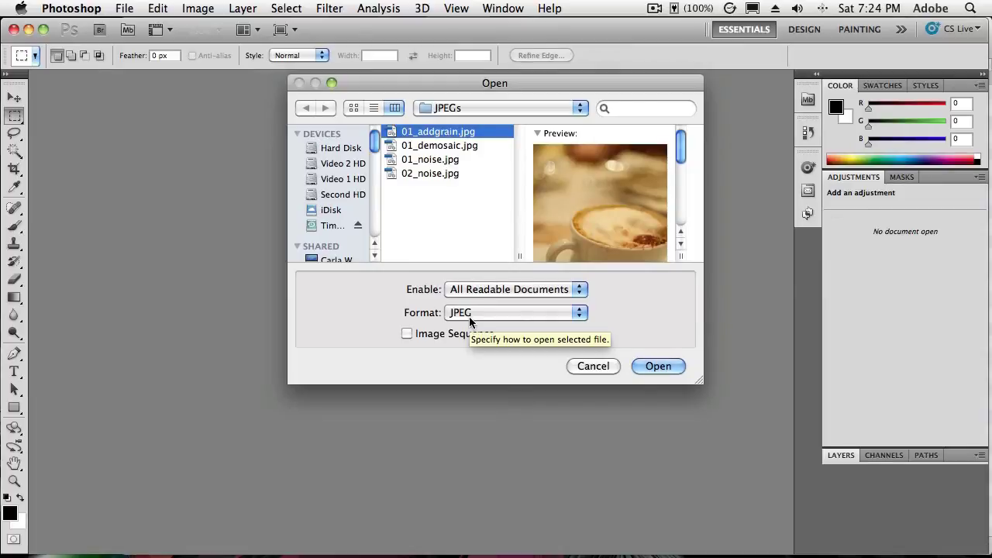
# Step: Open 01_addgrain.jpg with Format set to Camera Raw, accepting the resolution warning
pyautogui.click(469, 317)
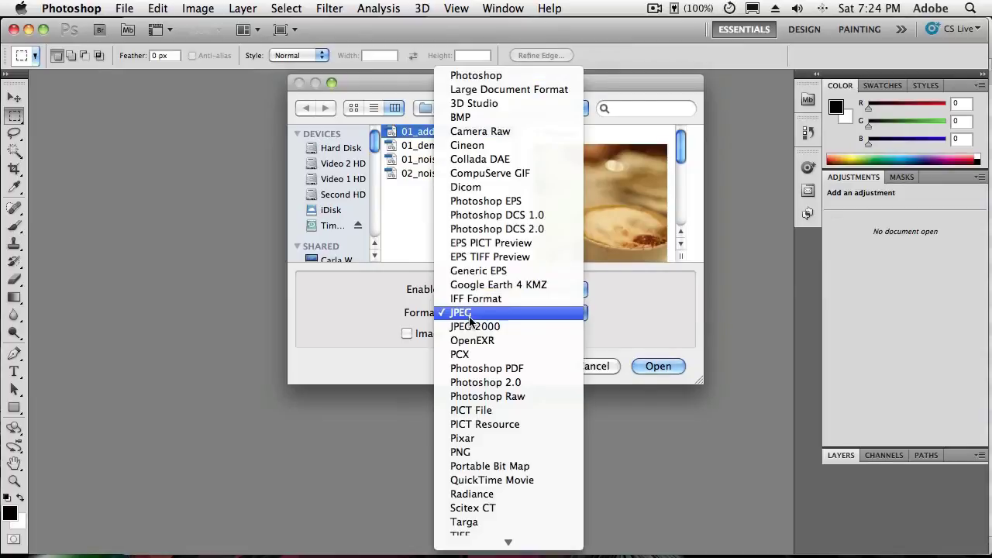
pyautogui.click(481, 133)
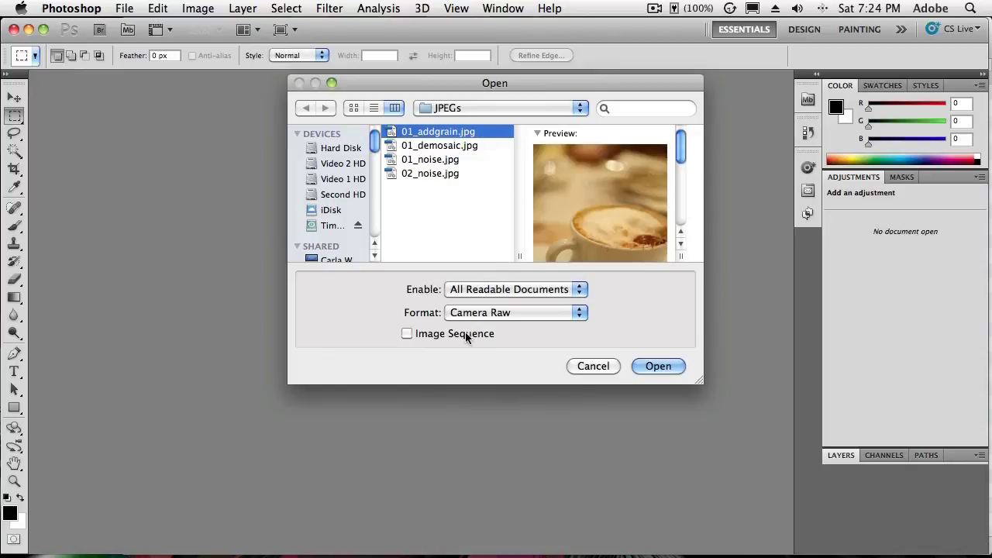
pyautogui.click(477, 314)
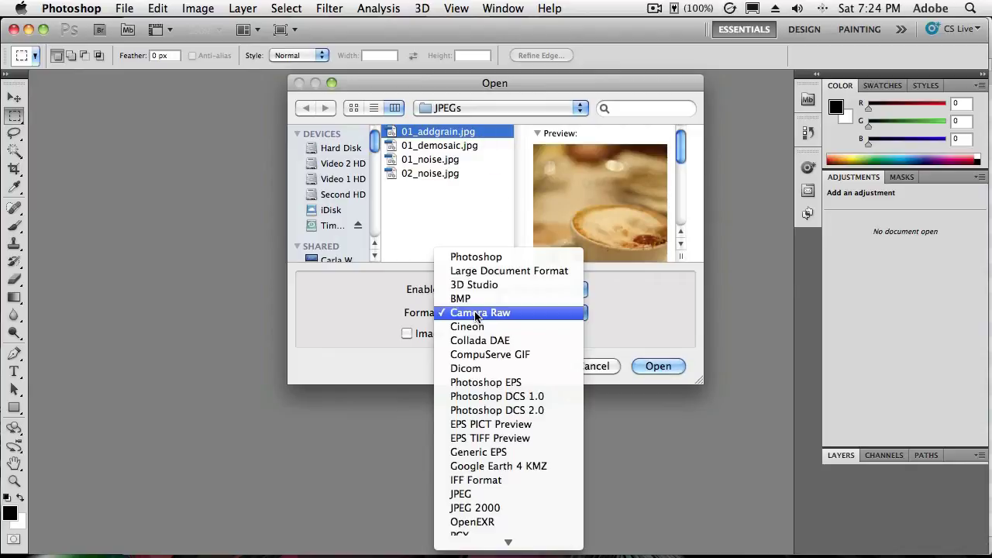
pyautogui.click(518, 494)
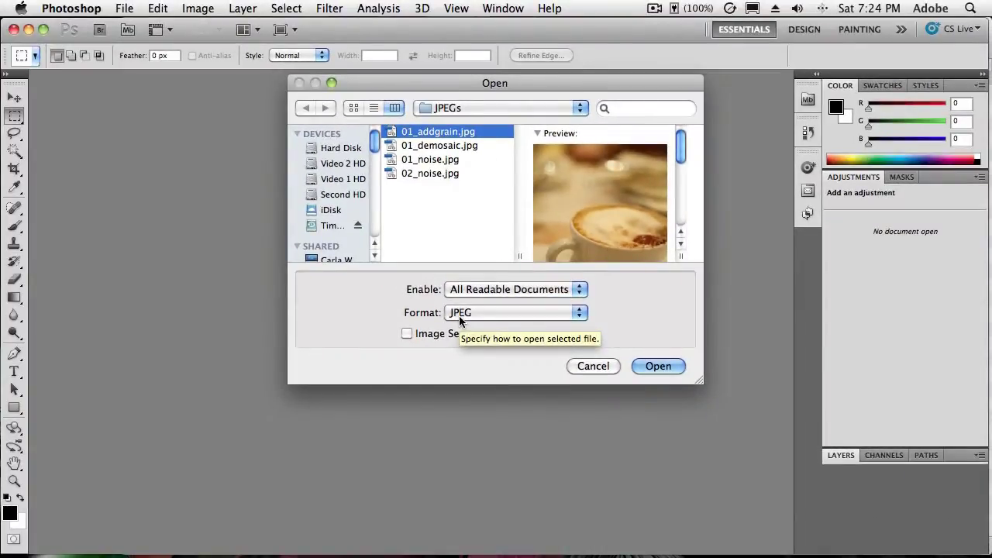
pyautogui.click(459, 320)
pyautogui.click(476, 131)
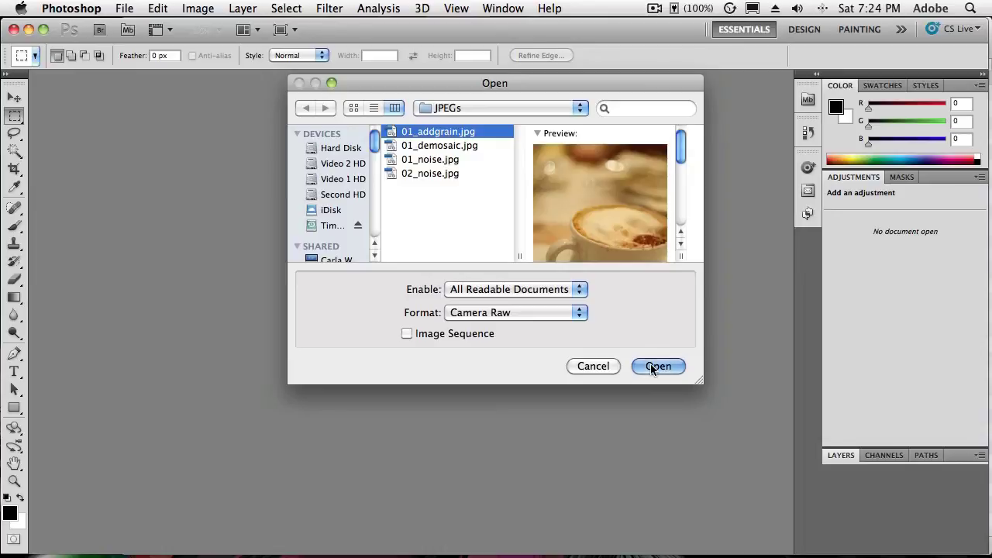
pyautogui.click(651, 367)
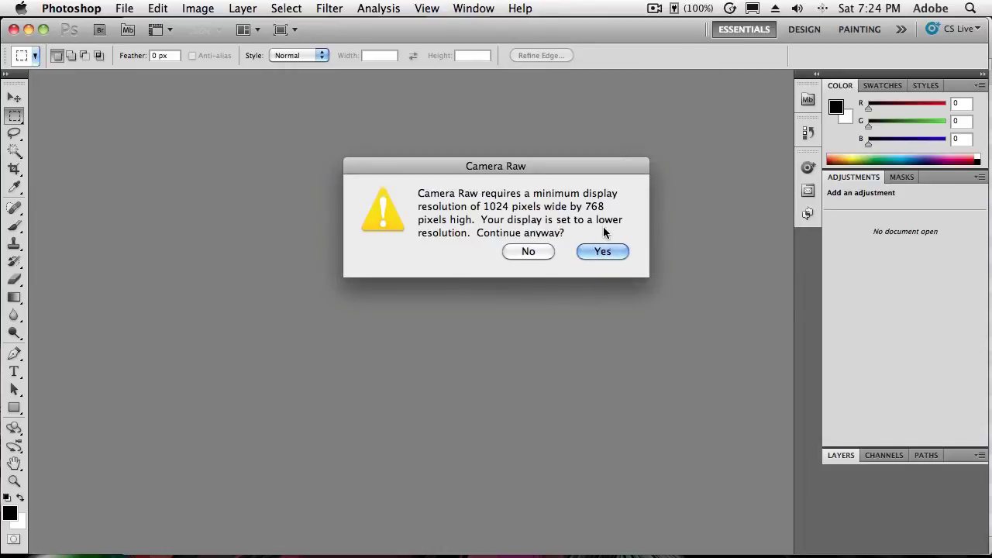
pyautogui.click(603, 249)
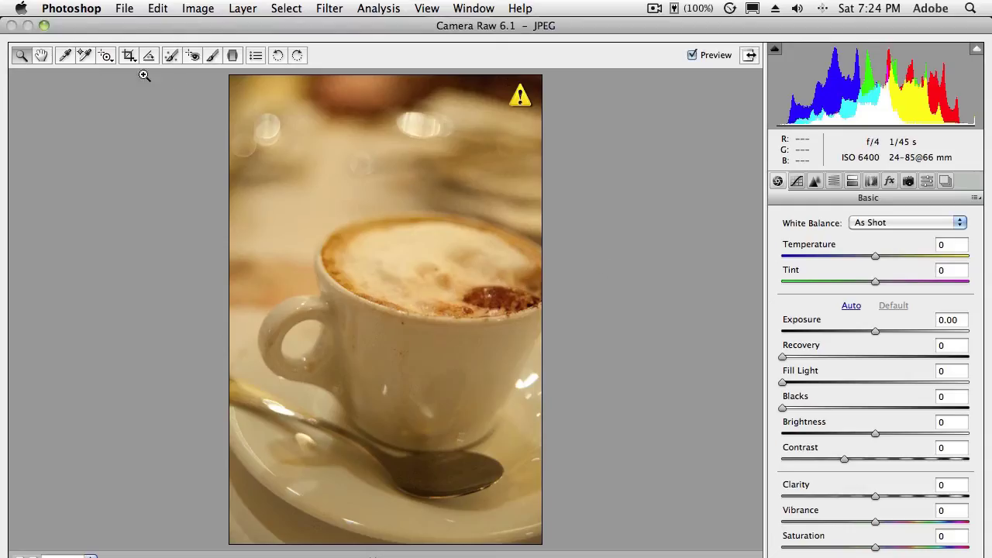
# Step: Fit the Camera Raw window to the screen and pick the White Balance tool
pyautogui.click(44, 25)
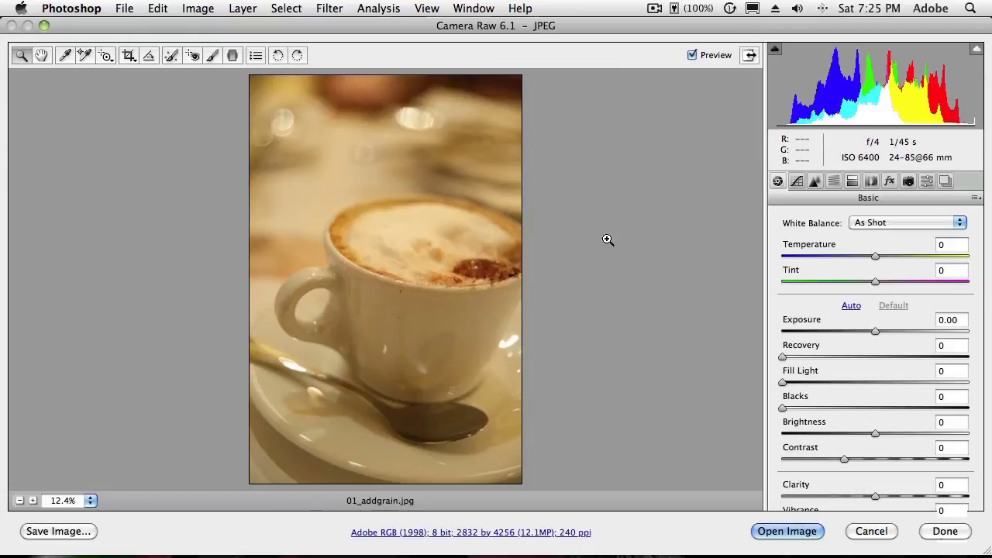
pyautogui.click(65, 59)
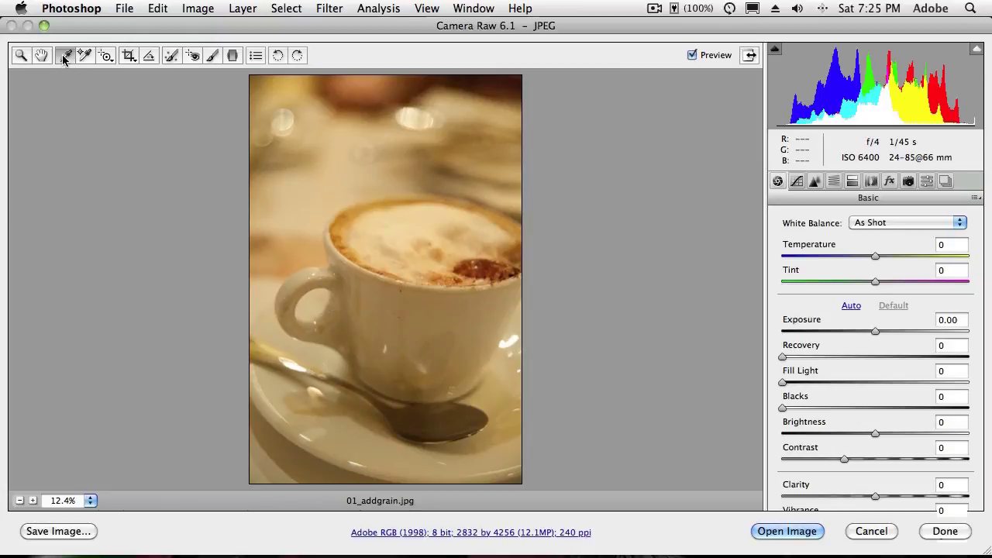
# Step: Sample the cup, foam and saucer to reach a custom white balance of Temperature -51, Tint -4
pyautogui.click(326, 189)
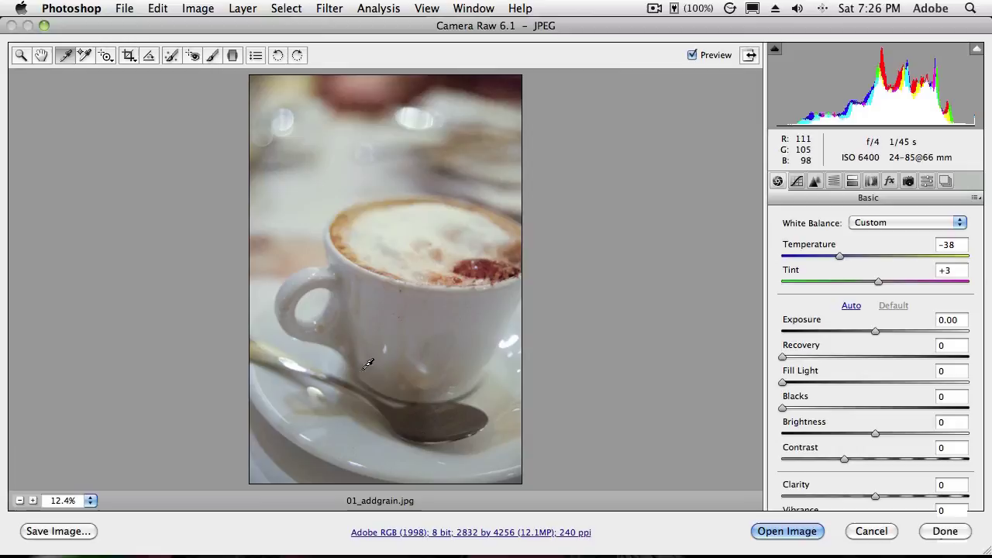
pyautogui.click(383, 397)
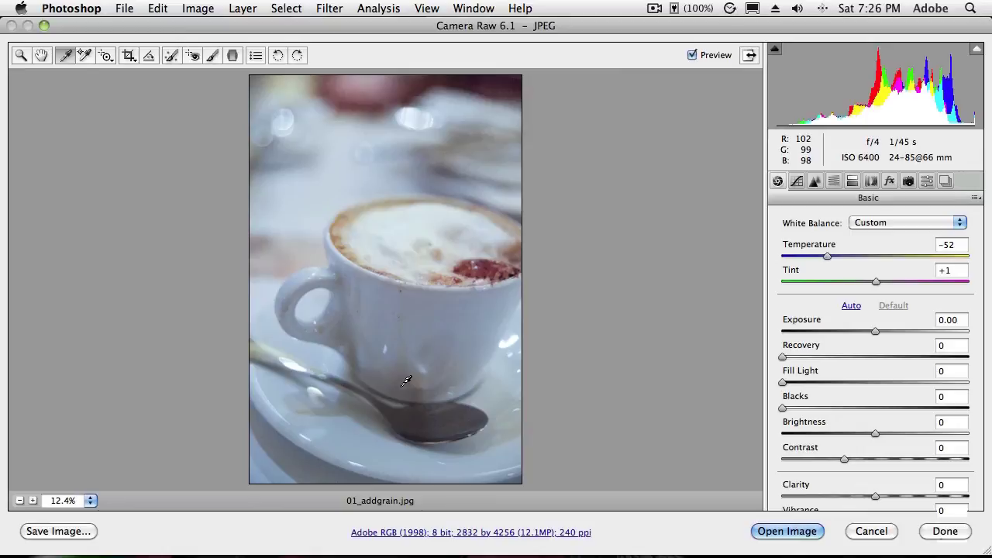
pyautogui.click(374, 203)
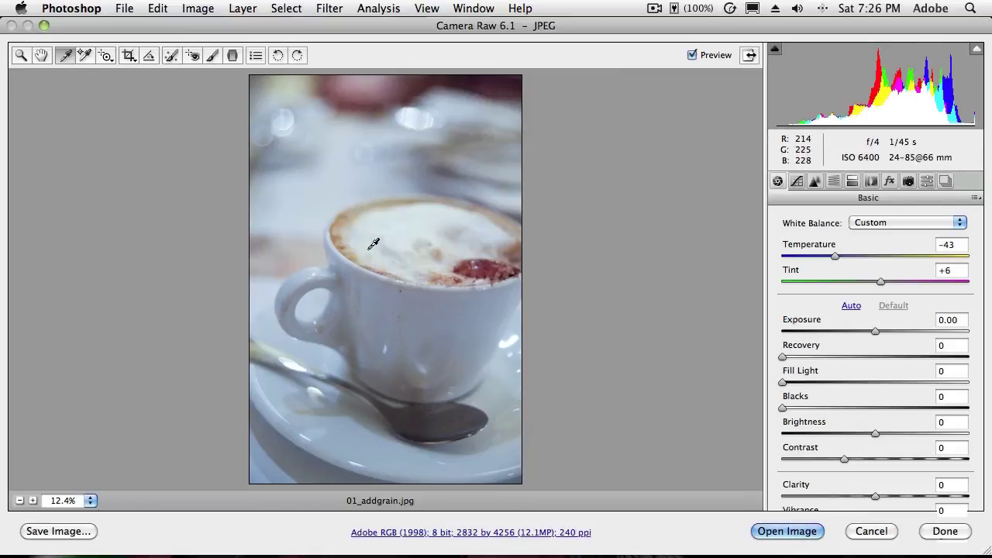
pyautogui.click(318, 200)
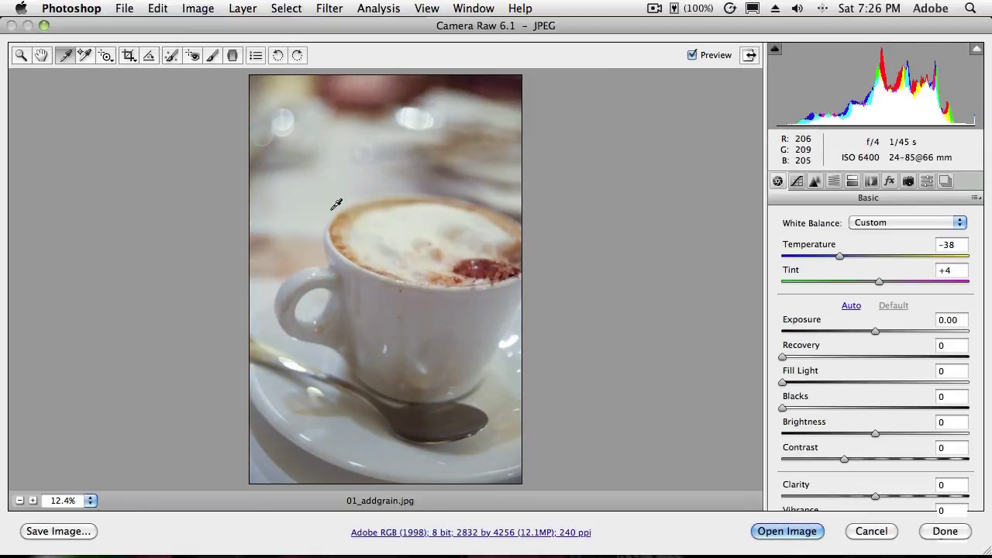
pyautogui.click(339, 211)
pyautogui.click(362, 388)
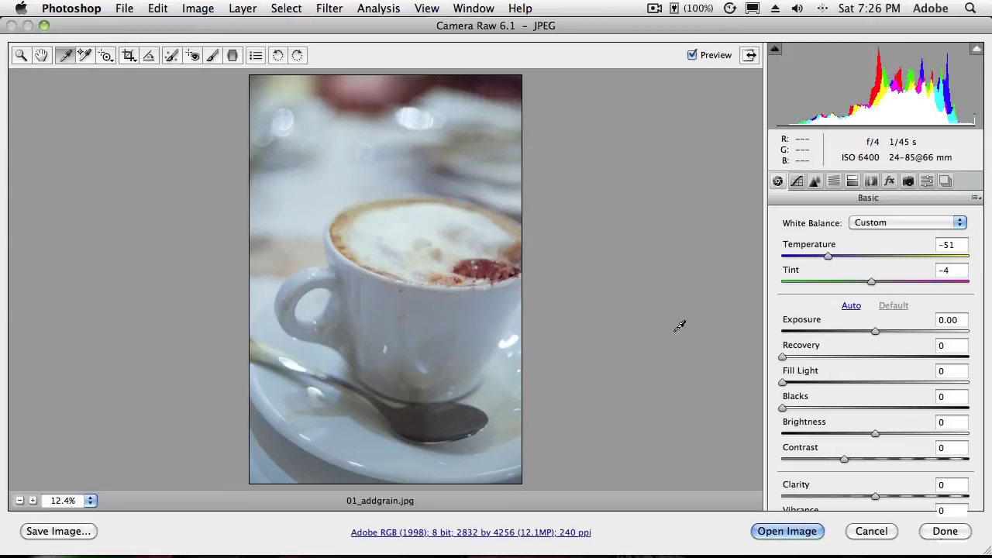
# Step: Fine-tune the temperature, then set Exposure to +0.15 and Clarity to +15
pyautogui.moveTo(827, 260)
pyautogui.mouseDown()
pyautogui.moveTo(892, 260)
pyautogui.moveTo(828, 257)
pyautogui.mouseUp()
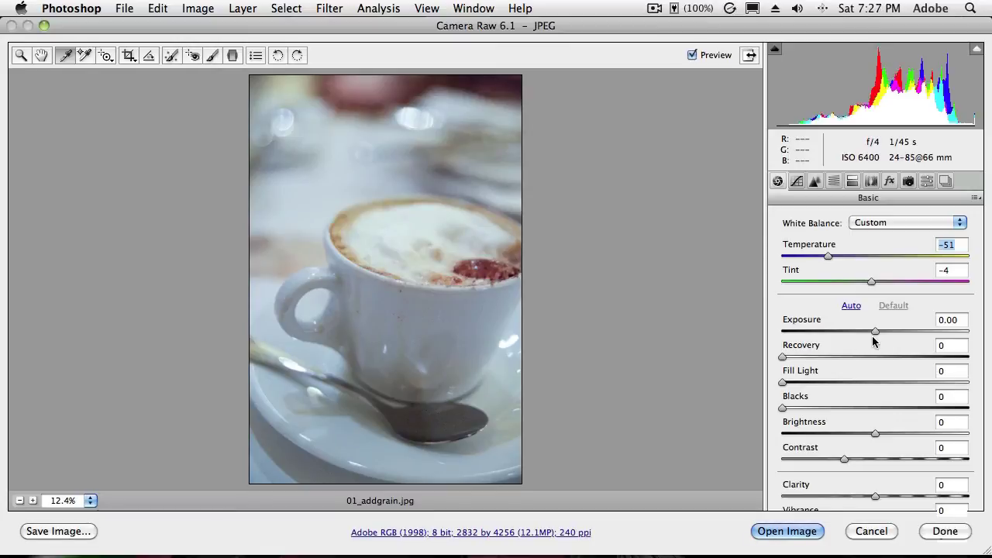
pyautogui.moveTo(875, 333); pyautogui.dragTo(879, 333)
pyautogui.press('Up')
pyautogui.press('Up')
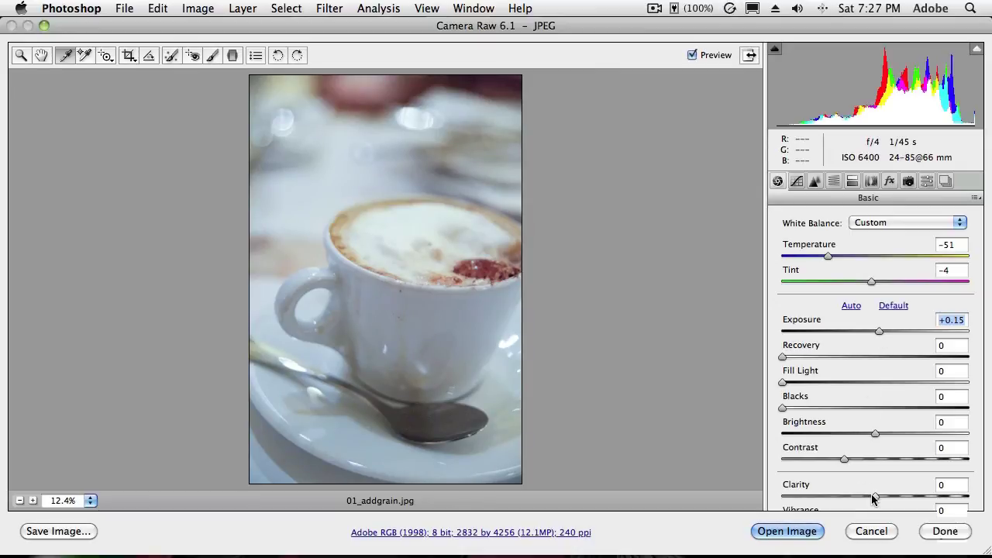
pyautogui.moveTo(876, 496); pyautogui.dragTo(890, 497)
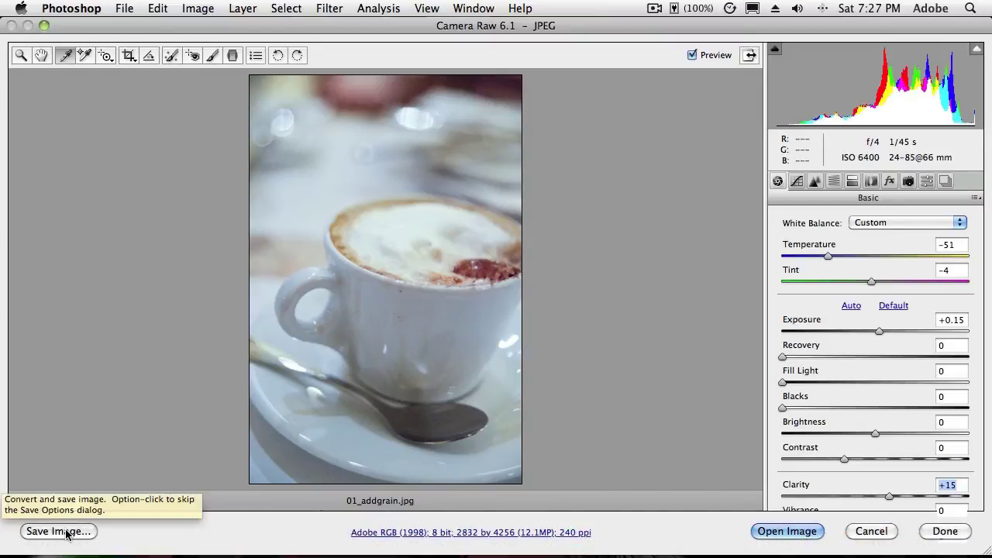
pyautogui.press('alt')
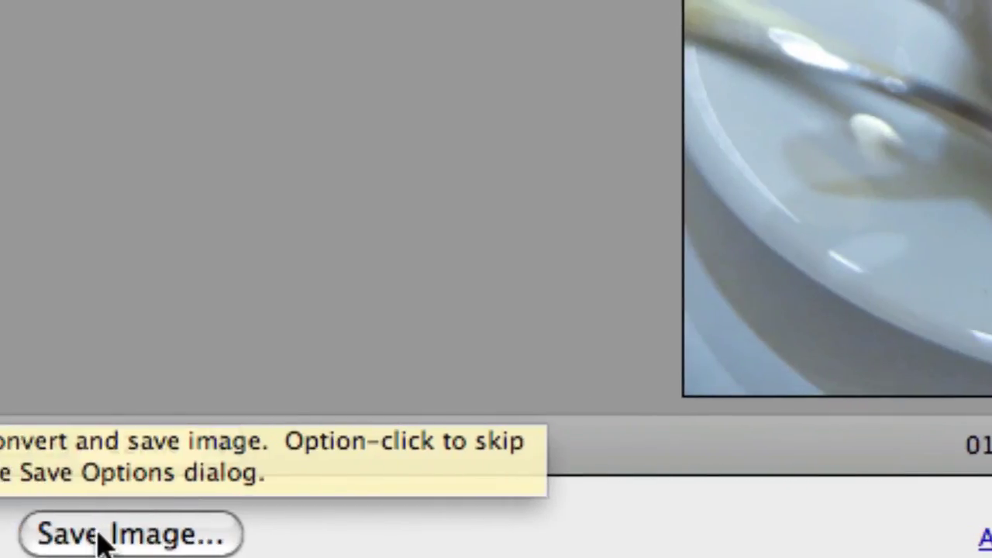
pyautogui.press('alt')
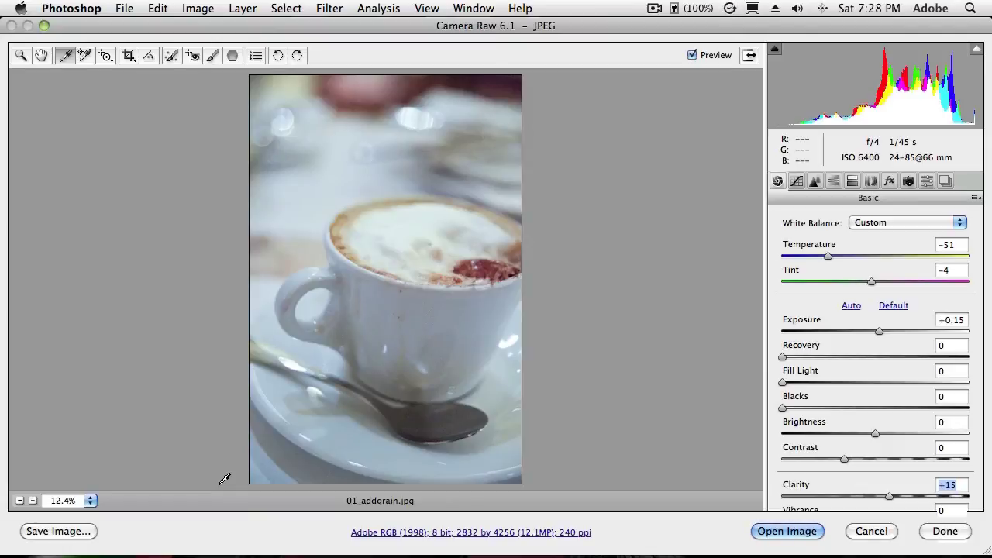
# Step: Open the corrected coffee photo in Photoshop, then close it without saving
pyautogui.click(776, 533)
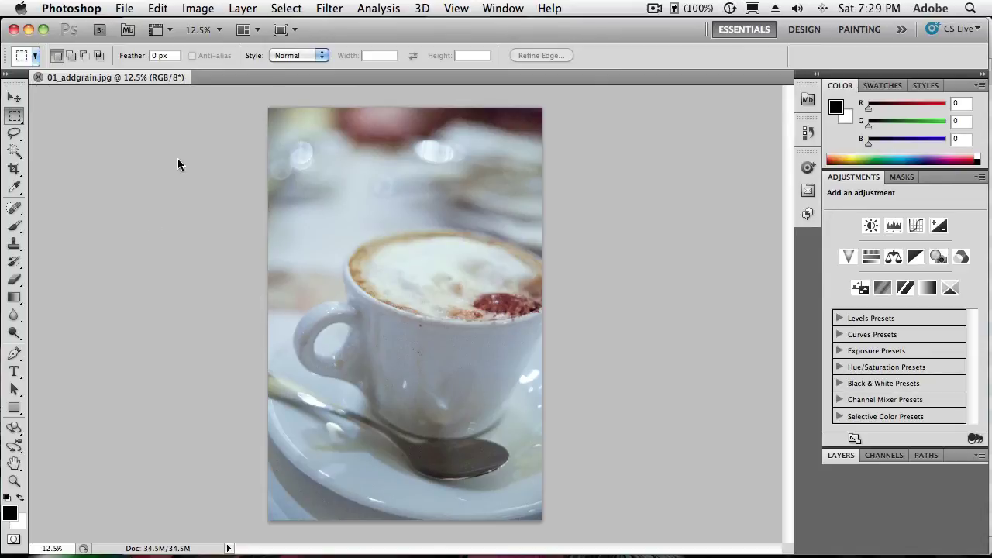
pyautogui.press('super+w')
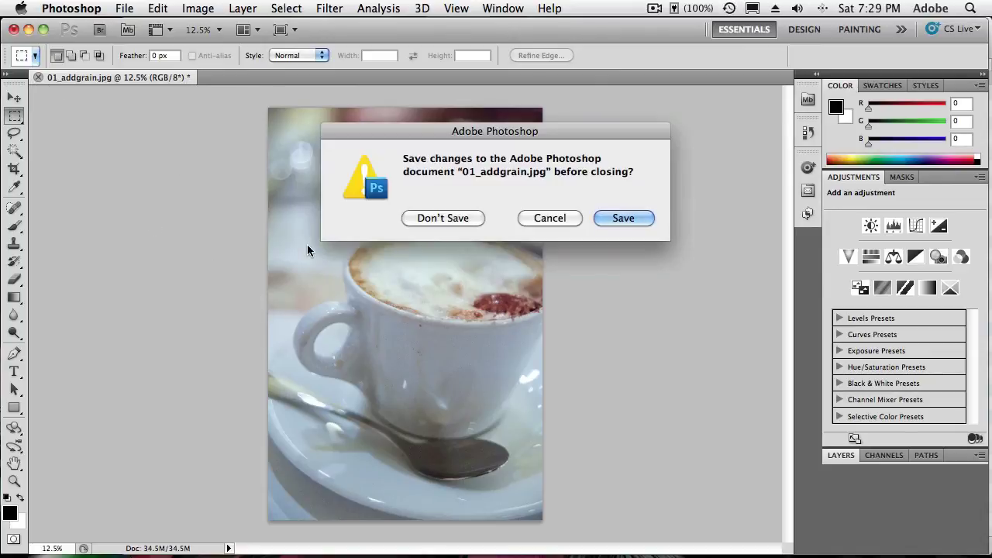
pyautogui.click(439, 219)
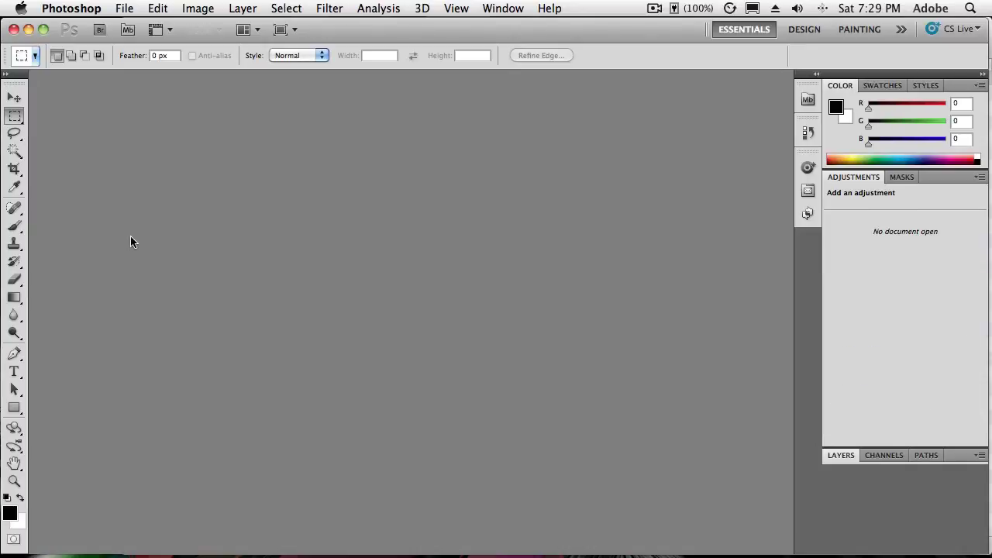
# Step: In Bridge, enlarge the thumbnails and select 01_noise.jpg and 02_noise.jpg
pyautogui.click(99, 29)
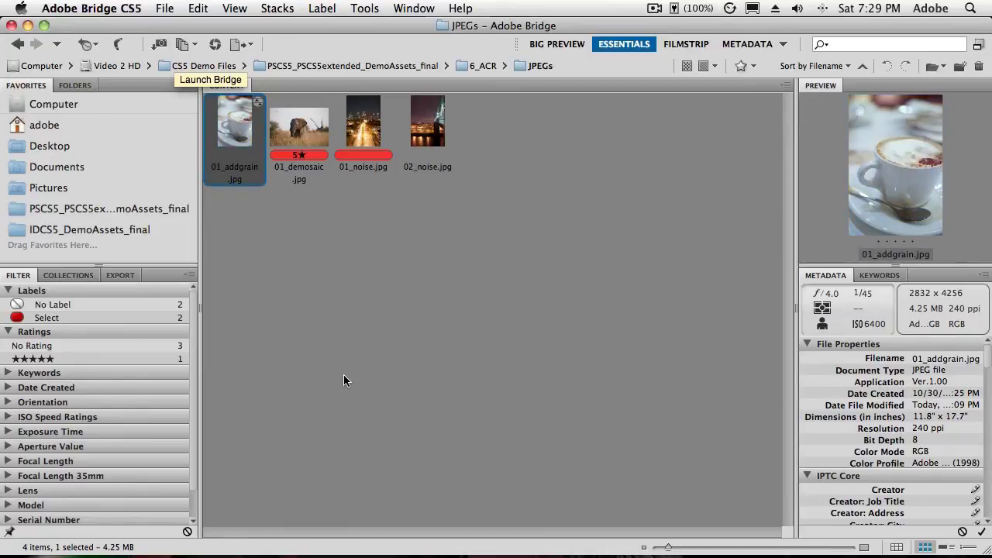
pyautogui.moveTo(669, 548); pyautogui.dragTo(693, 548)
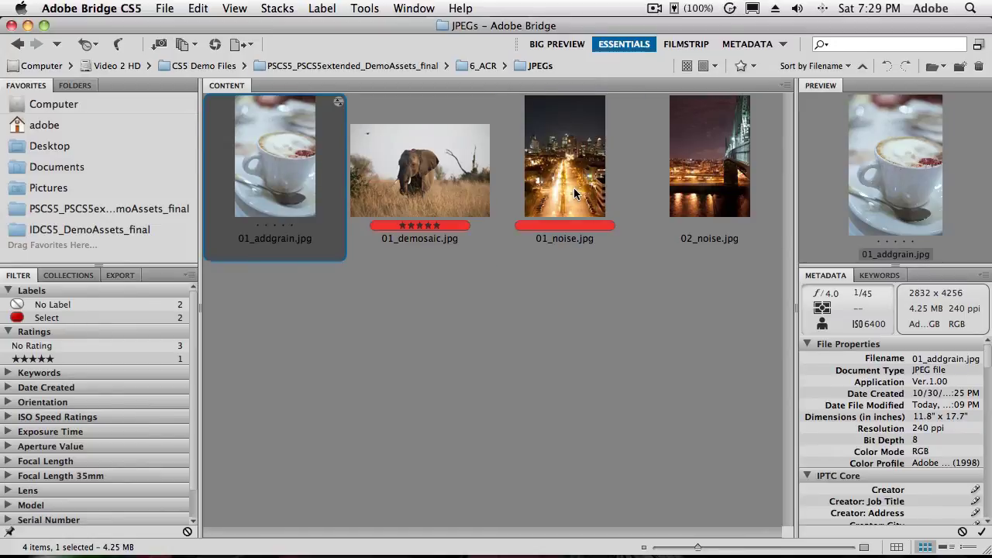
pyautogui.click(598, 191)
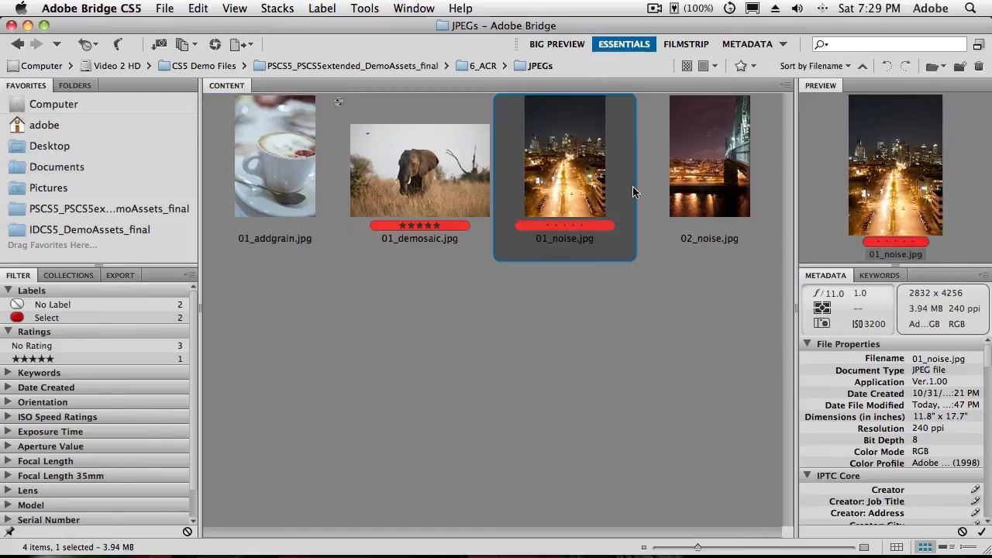
pyautogui.keyDown('shift'); pyautogui.click(694, 190); pyautogui.keyUp('shift')
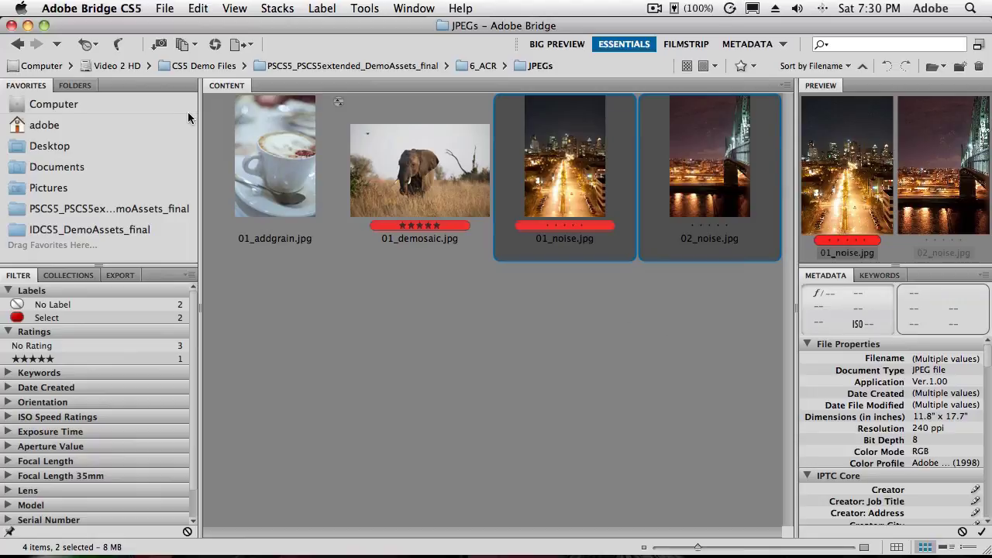
# Step: Open both selected night images with File > Open in Camera Raw, accepting the resolution warning
pyautogui.click(163, 9)
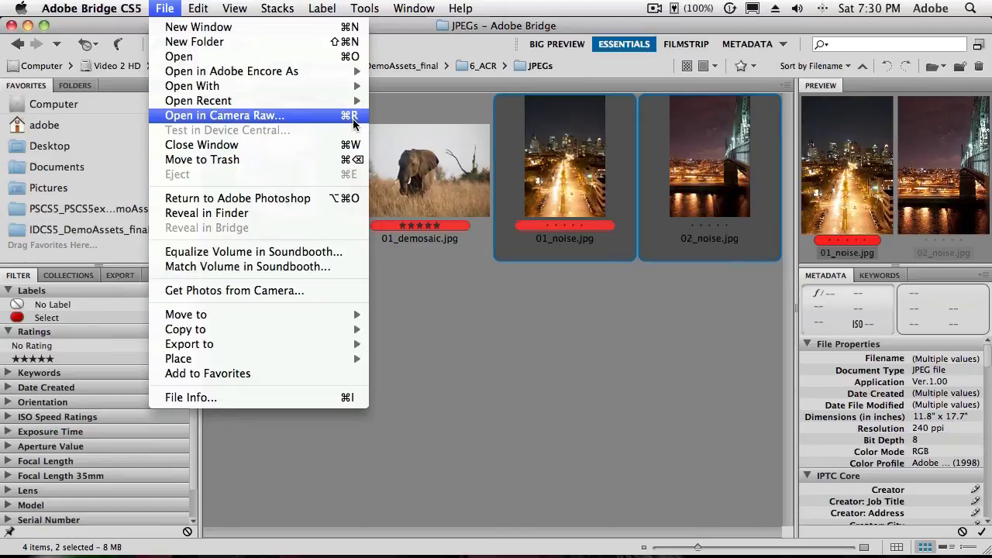
pyautogui.click(350, 117)
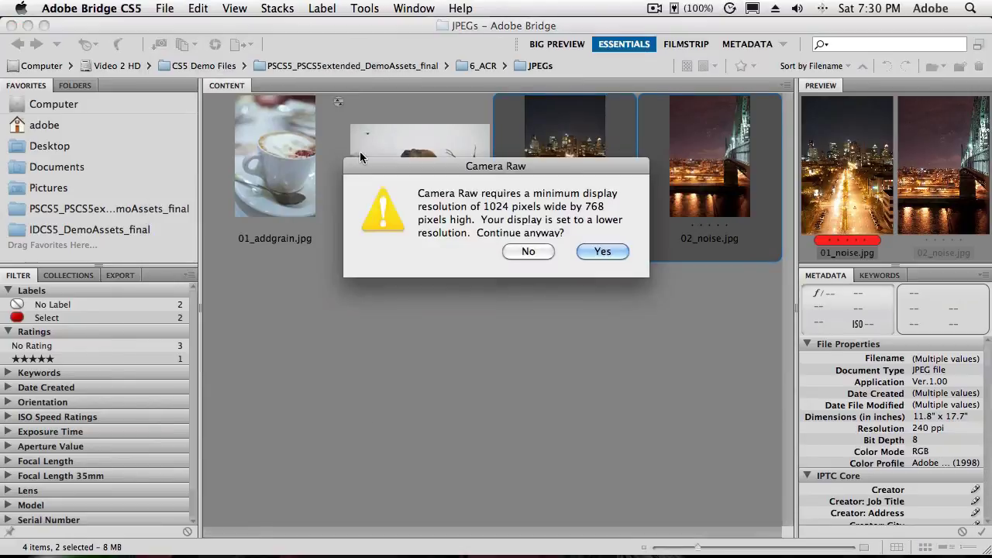
pyautogui.click(598, 249)
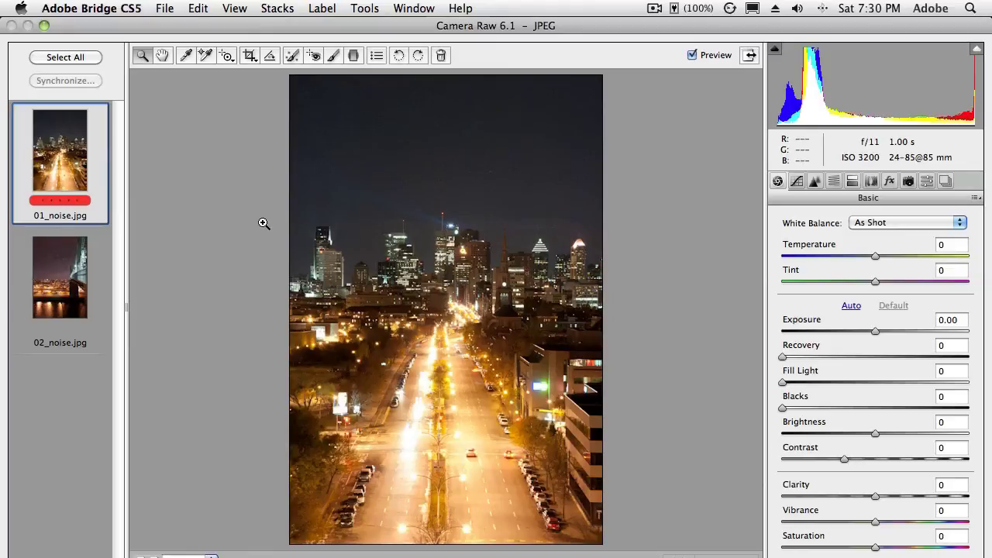
# Step: Fit Camera Raw to the screen, preview 01_noise.jpg and 02_noise.jpg, and select both with Cmd+A
pyautogui.click(44, 25)
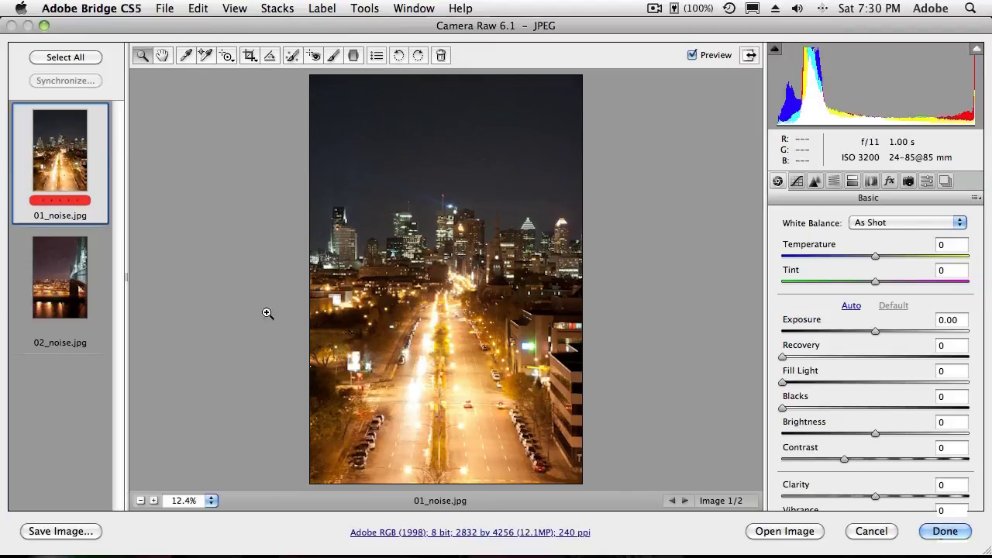
pyautogui.click(62, 292)
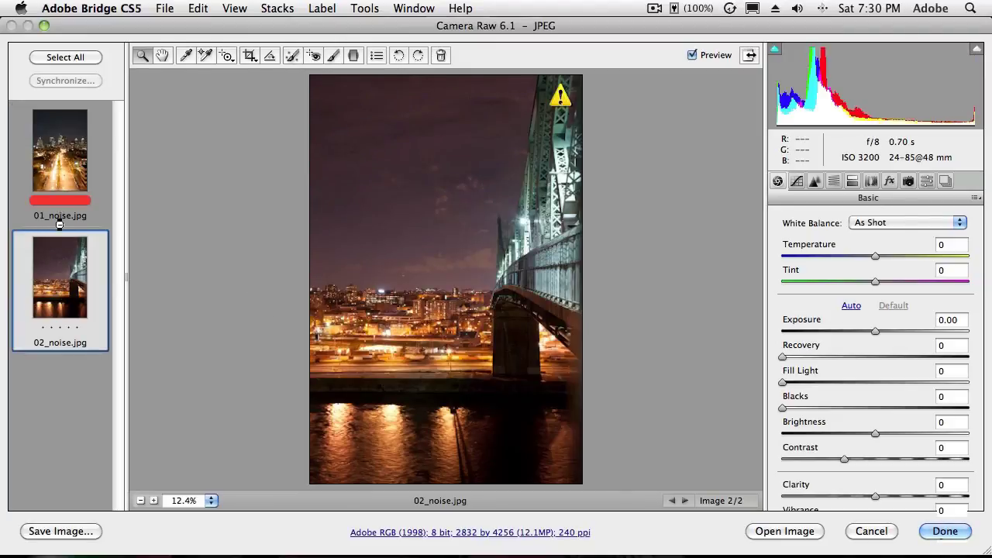
pyautogui.click(60, 215)
pyautogui.click(55, 259)
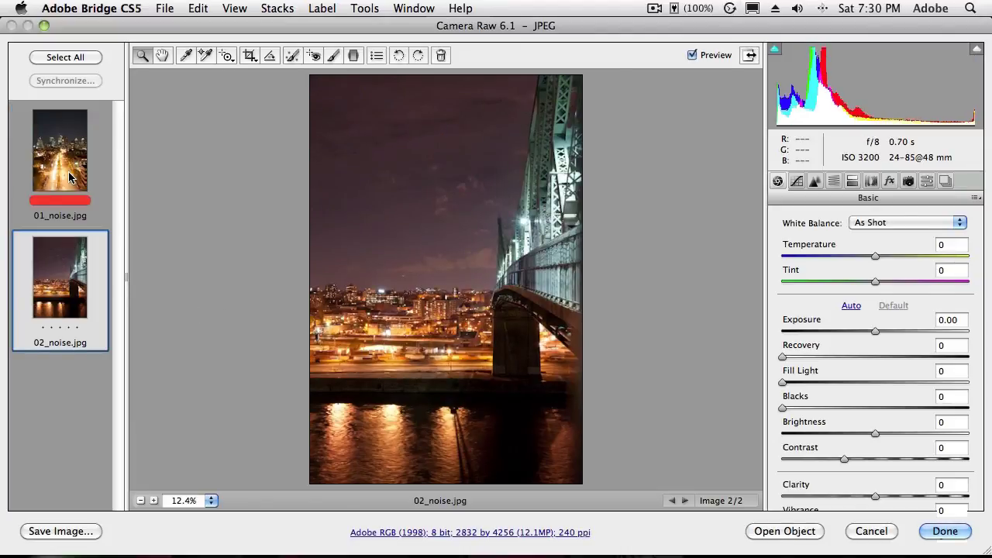
pyautogui.press('super+a')
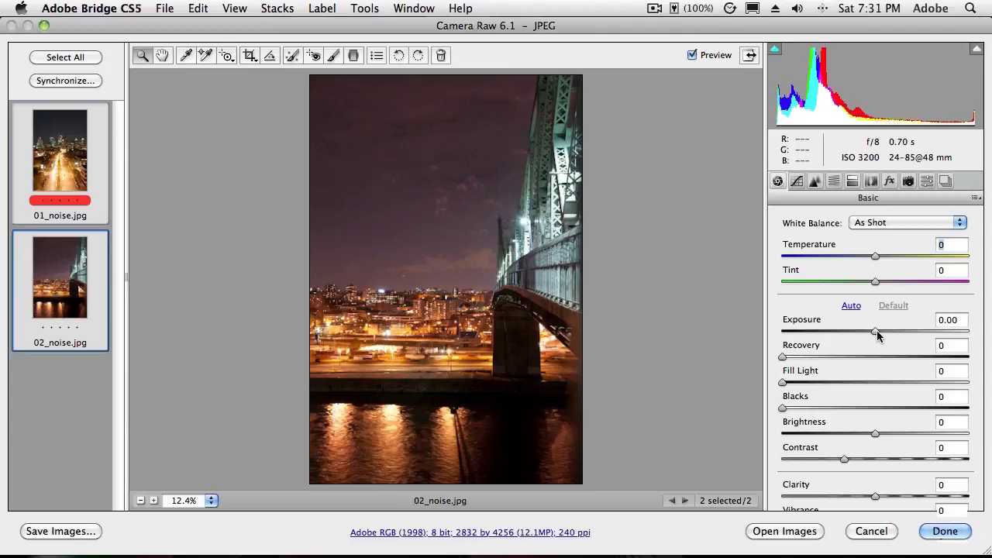
pyautogui.moveTo(877, 333); pyautogui.dragTo(913, 332)
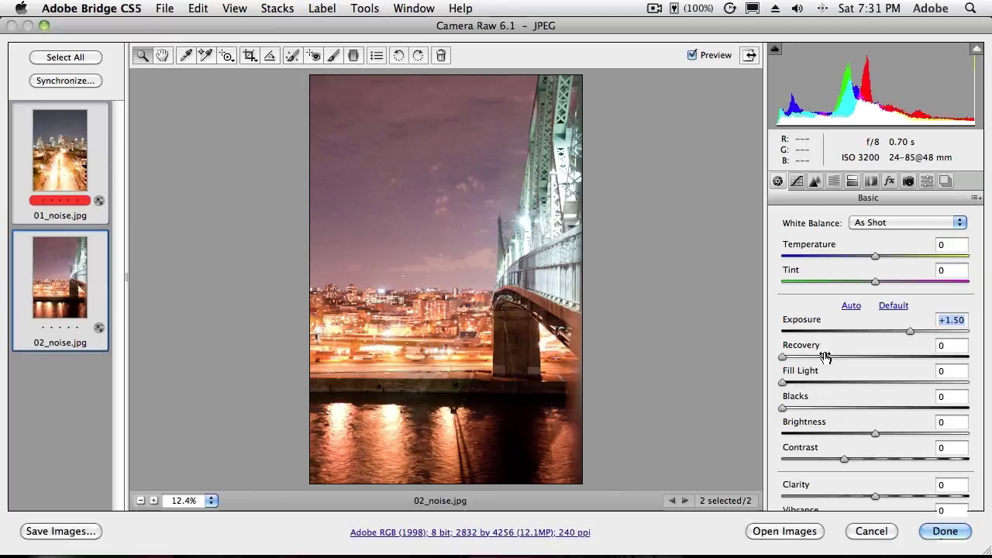
pyautogui.moveTo(910, 332); pyautogui.dragTo(868, 332)
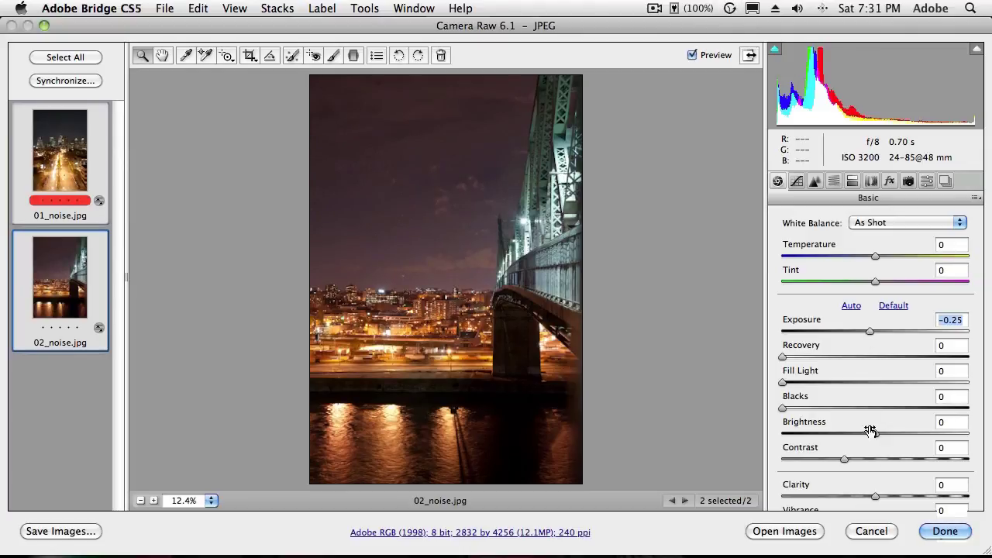
pyautogui.press('alt')
pyautogui.keyDown('alt'); pyautogui.click(872, 531); pyautogui.keyUp('alt')
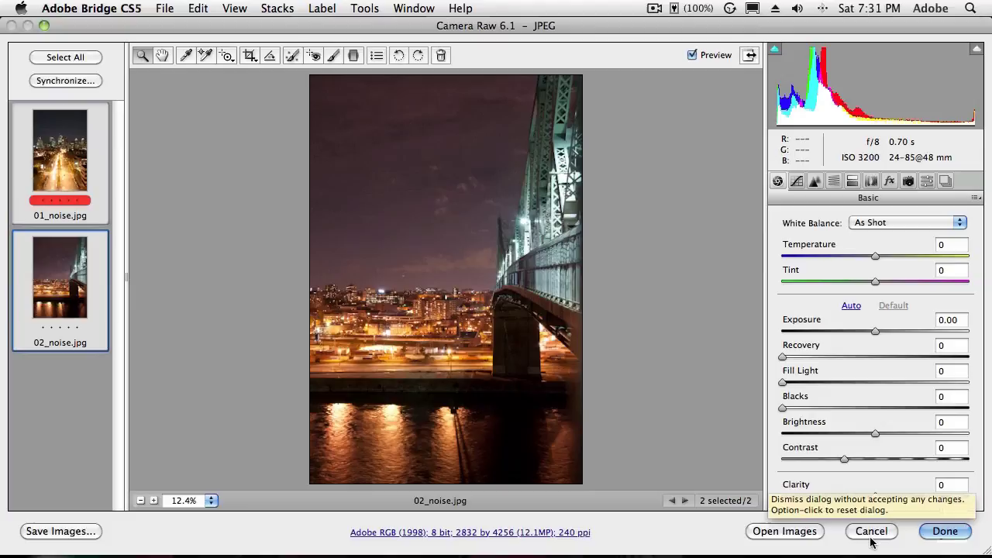
pyautogui.press('alt')
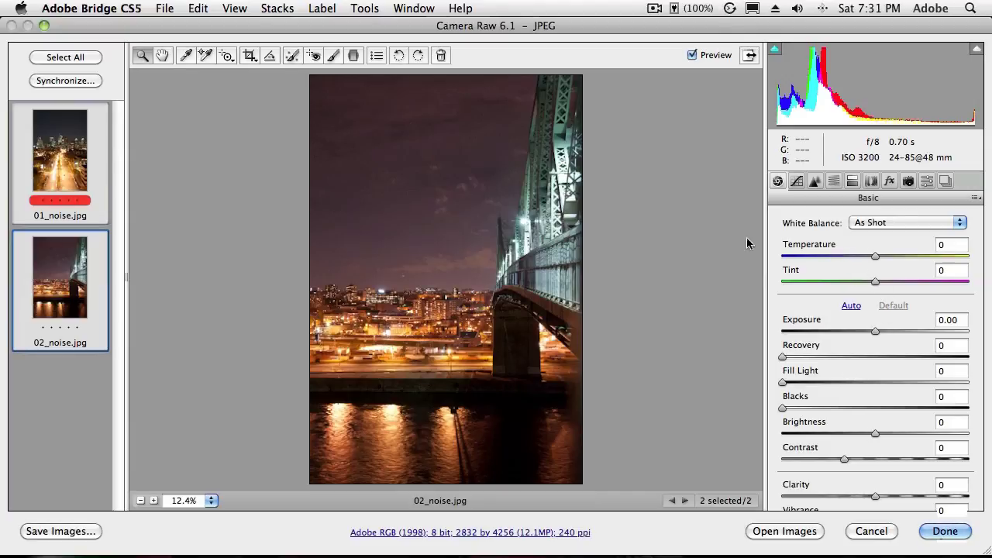
# Step: Zoom into the sky and set noise reduction to Luminance 55, Luminance Detail 55, Color 7
pyautogui.click(449, 203)
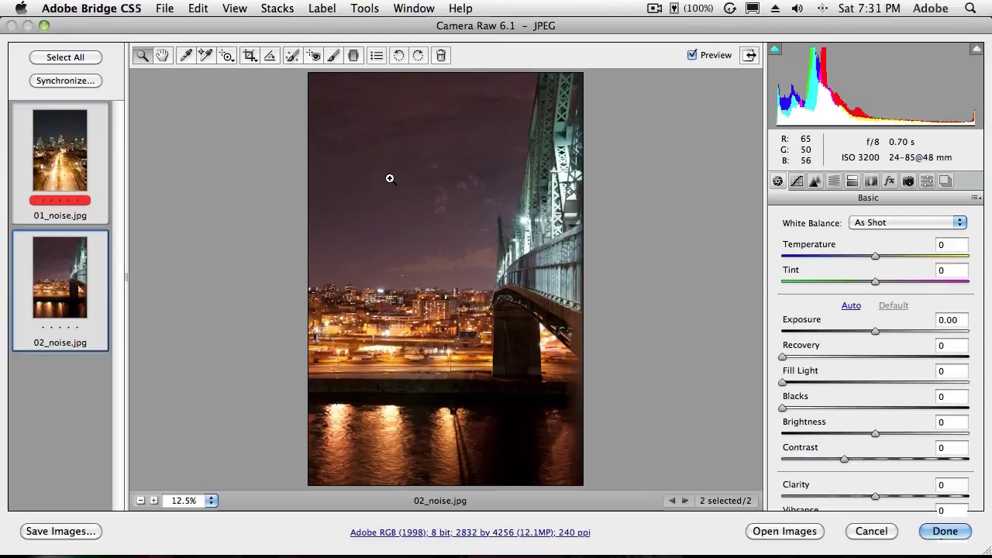
pyautogui.moveTo(388, 177); pyautogui.dragTo(429, 233)
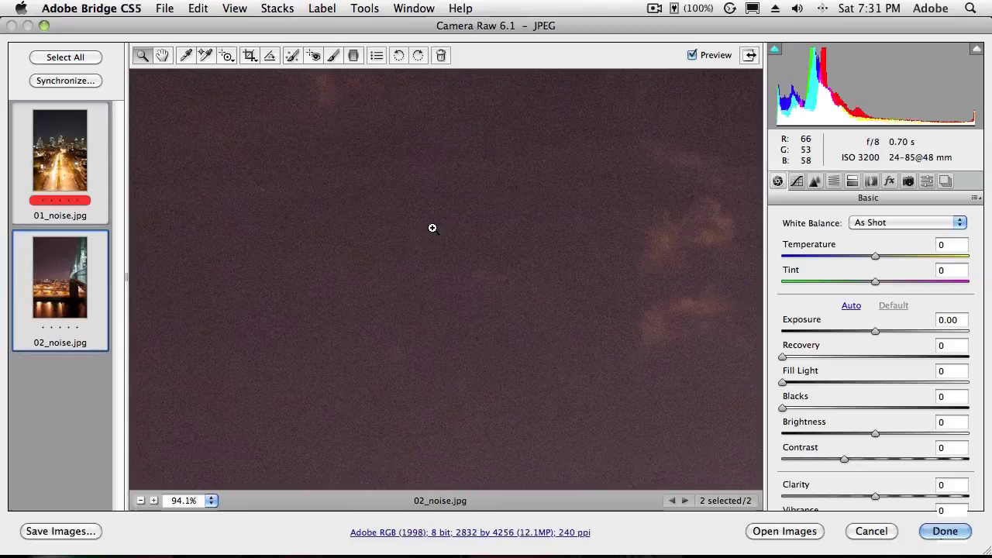
pyautogui.click(815, 181)
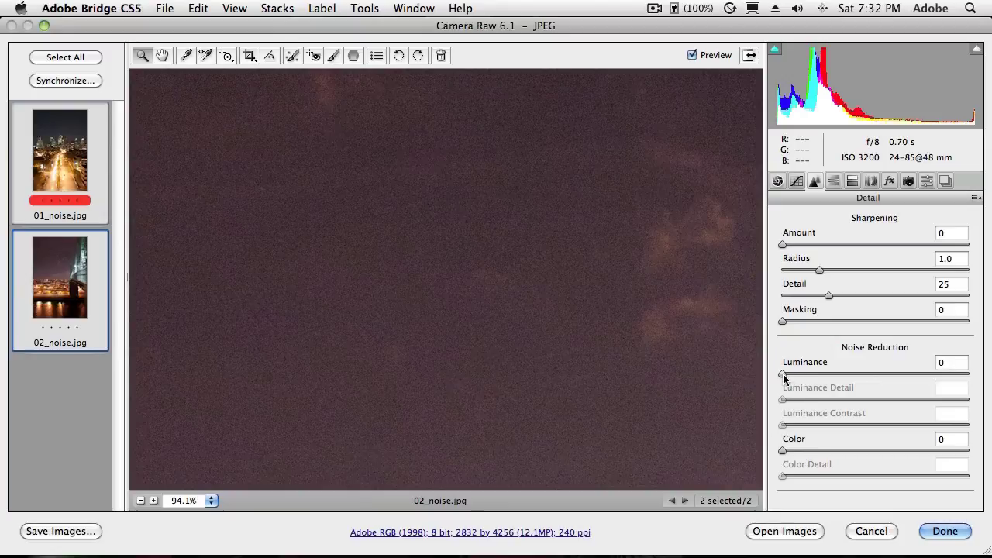
pyautogui.moveTo(785, 376); pyautogui.dragTo(860, 379)
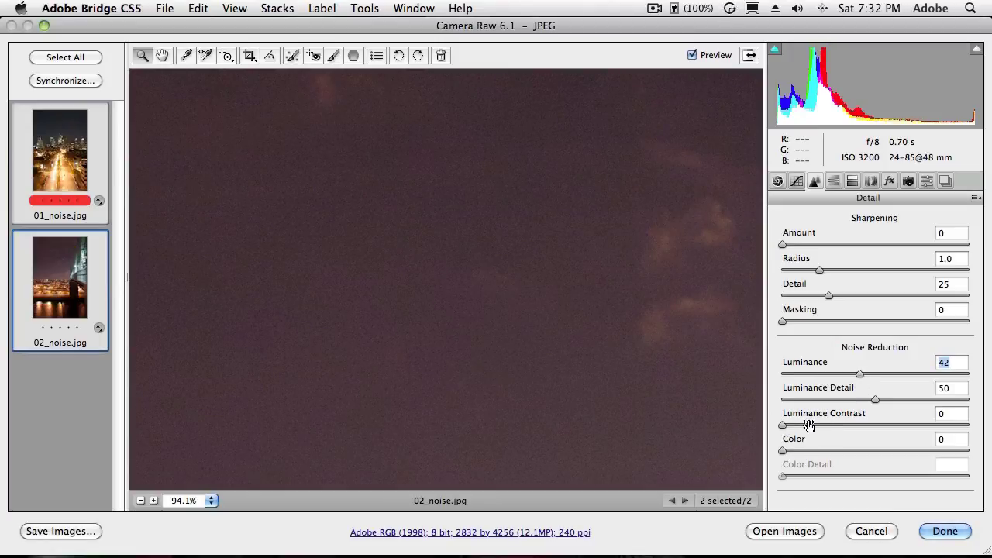
pyautogui.moveTo(782, 452); pyautogui.dragTo(798, 455)
pyautogui.moveTo(873, 400); pyautogui.dragTo(884, 377)
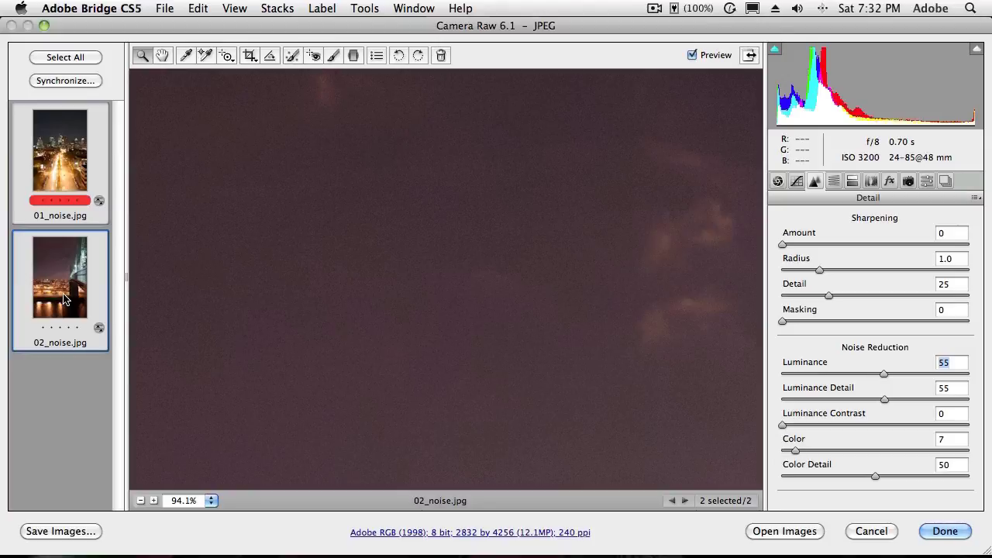
# Step: Select only 01_noise.jpg in the filmstrip and set its Luminance noise reduction to 53
pyautogui.click(64, 299)
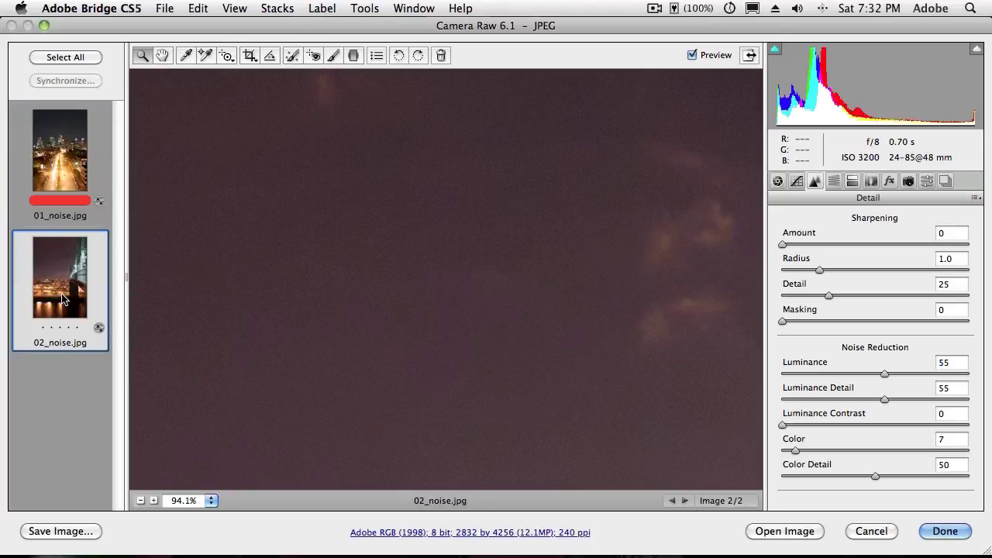
pyautogui.click(60, 173)
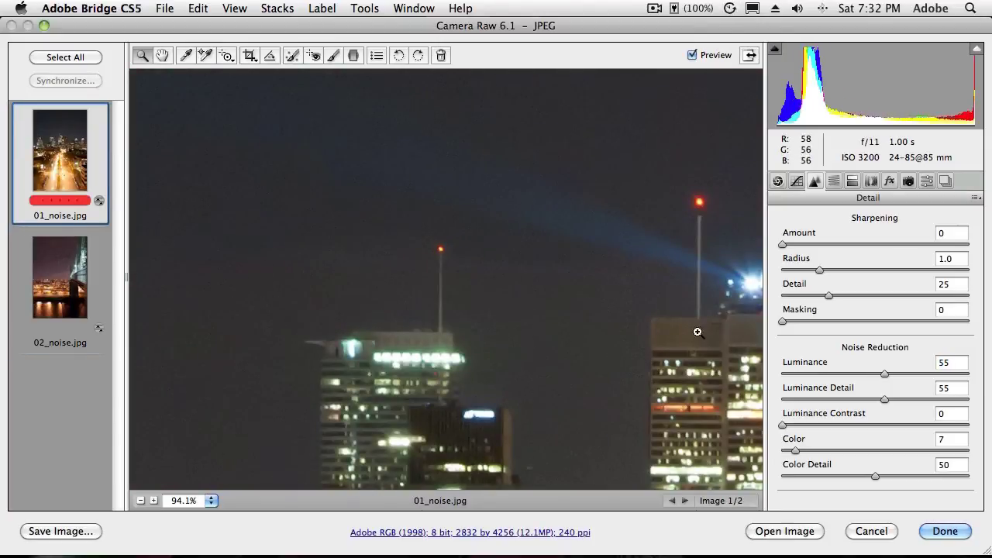
pyautogui.moveTo(887, 379)
pyautogui.mouseDown()
pyautogui.moveTo(784, 378)
pyautogui.moveTo(872, 378)
pyautogui.mouseUp()
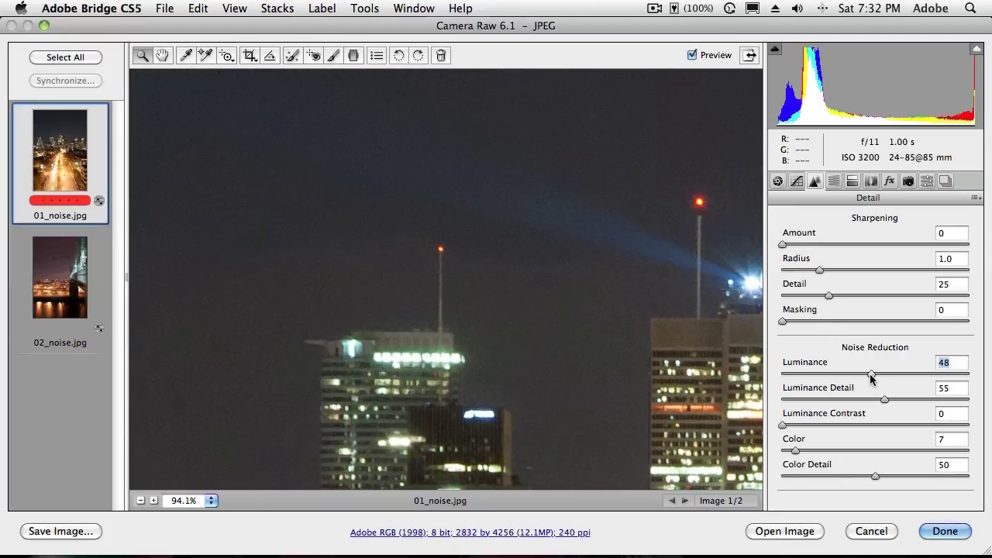
pyautogui.moveTo(871, 378); pyautogui.dragTo(882, 378)
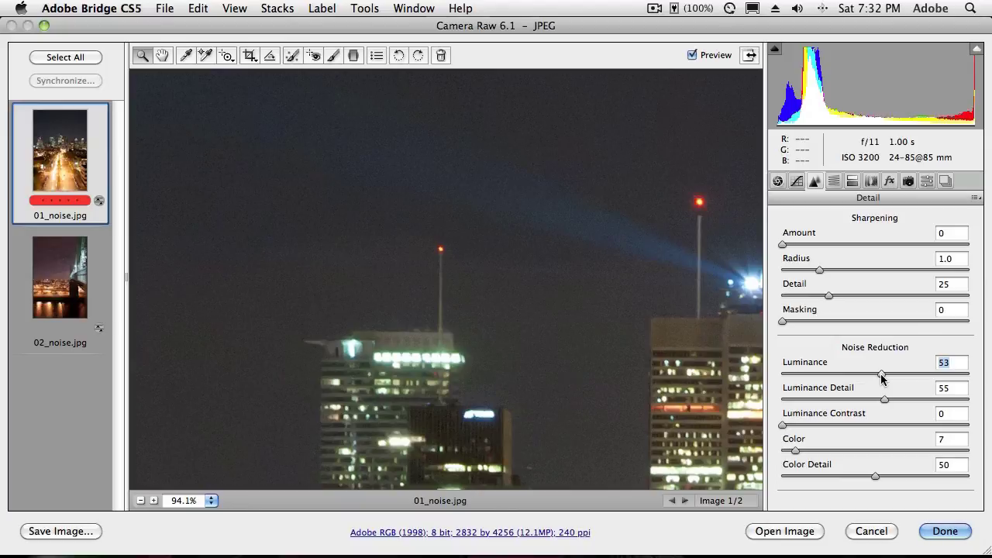